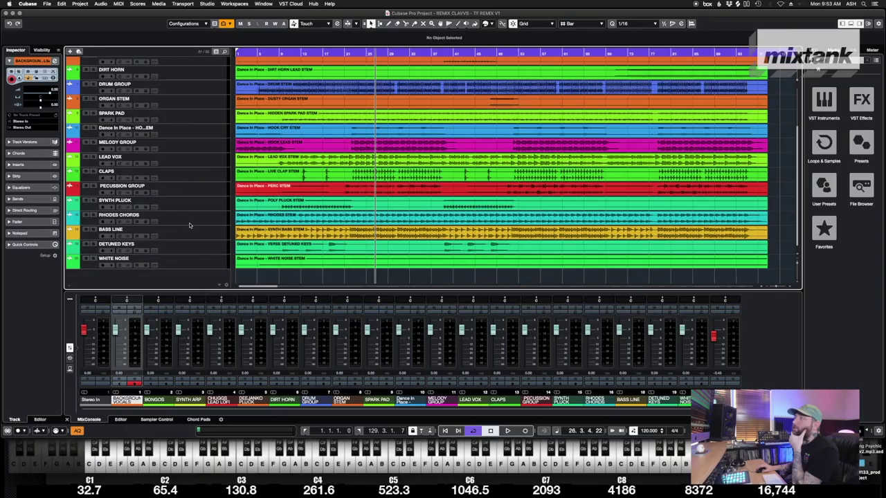
# Step: Select the BASS LINE track and its Synth Bass Stem event
pyautogui.click(183, 232)
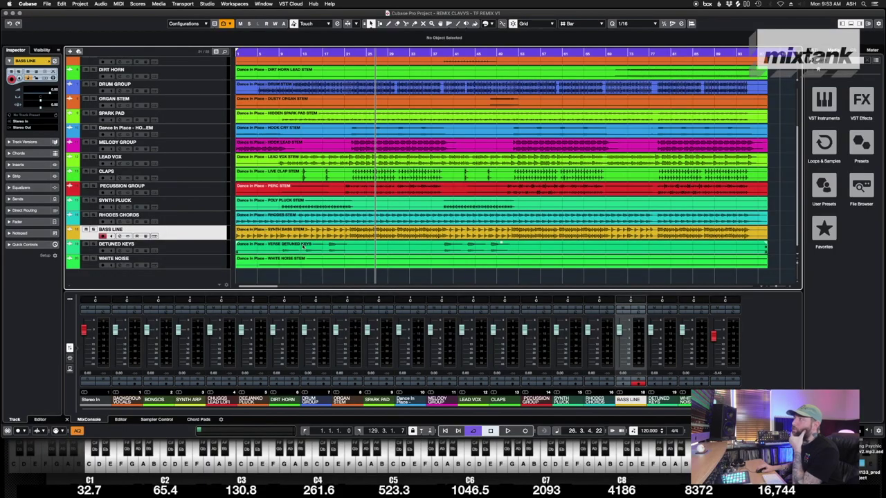
pyautogui.click(235, 230)
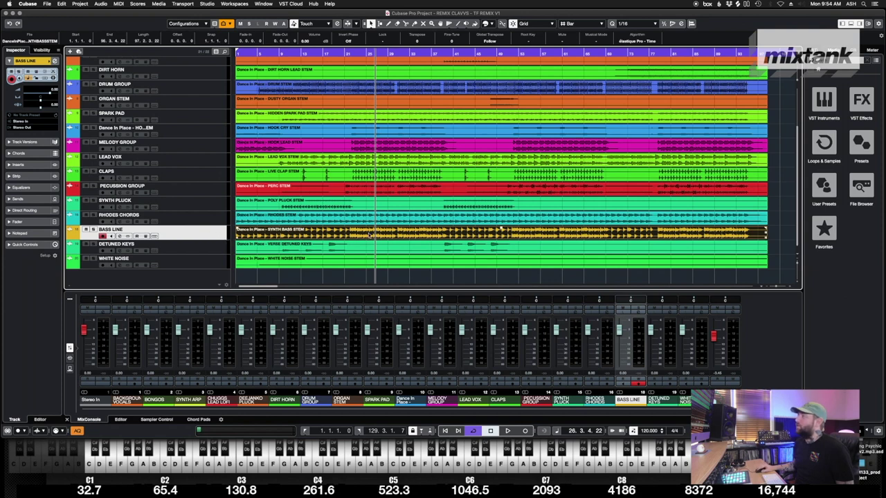
pyautogui.click(208, 235)
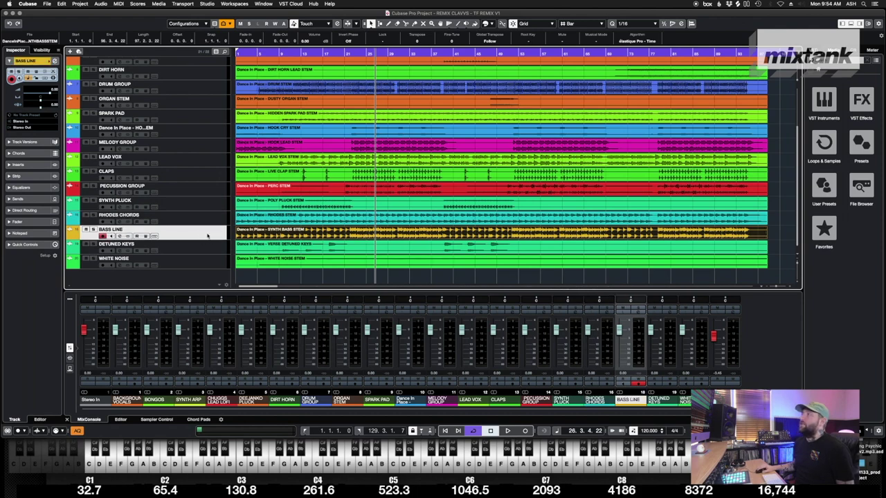
# Step: Open the synth bass stem in the Sample Editor and run Edit VariAudio analysis
pyautogui.doubleClick(354, 235)
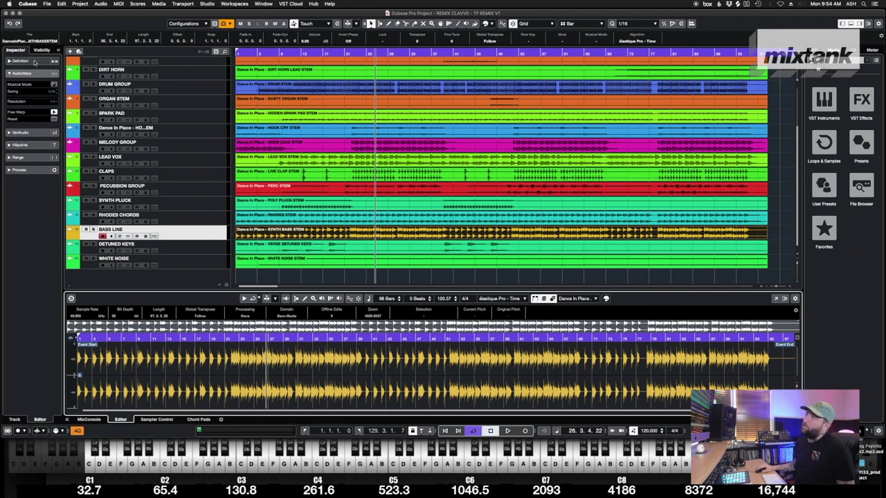
pyautogui.click(21, 132)
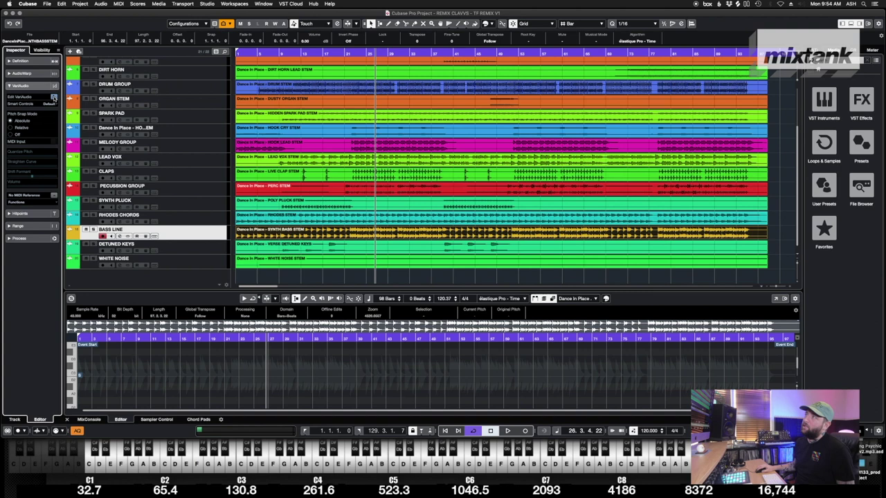
pyautogui.click(53, 98)
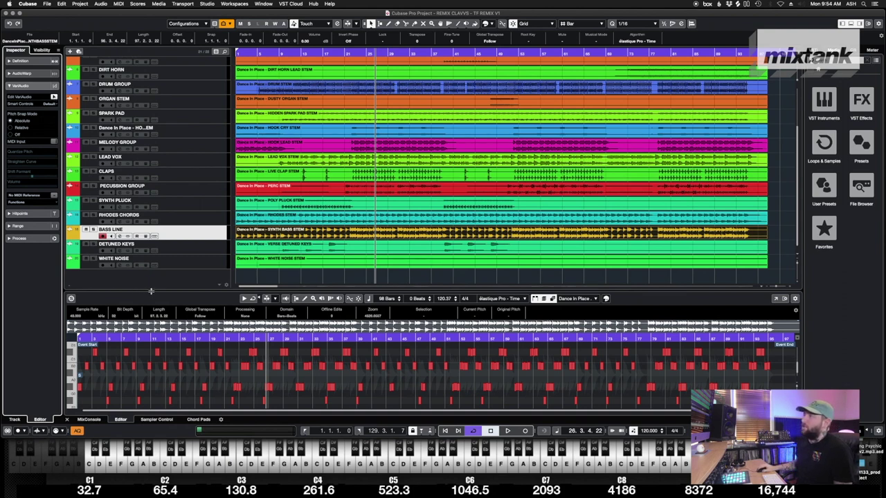
# Step: Drag the zone divider up to enlarge the bass note editing area
pyautogui.moveTo(151, 291); pyautogui.dragTo(151, 245)
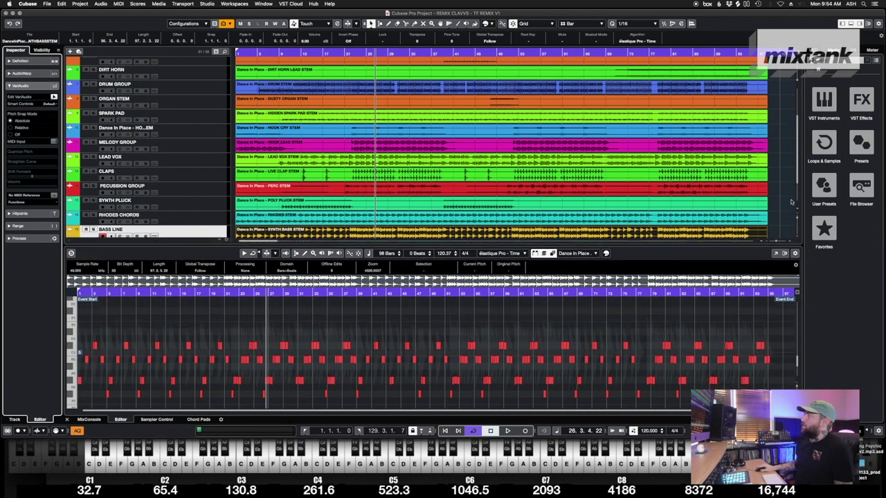
pyautogui.scroll(-2, 797, 170)
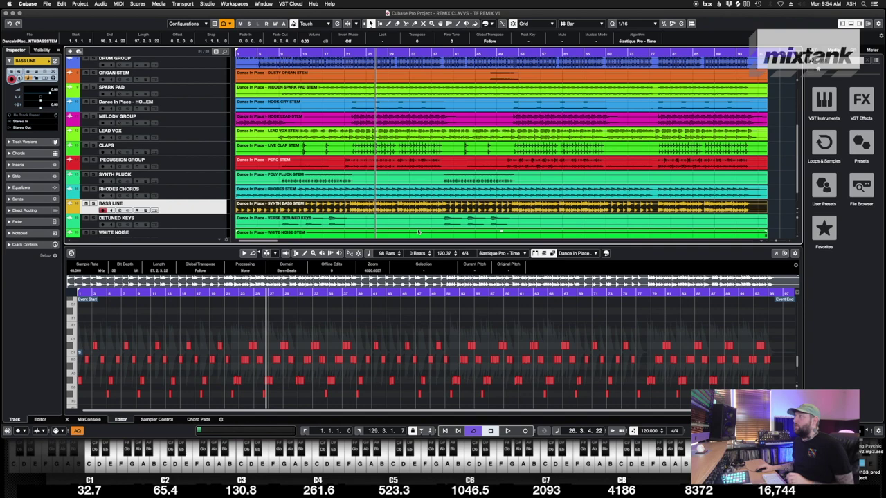
pyautogui.moveTo(406, 244); pyautogui.dragTo(406, 185)
pyautogui.scroll(-2, 319, 272)
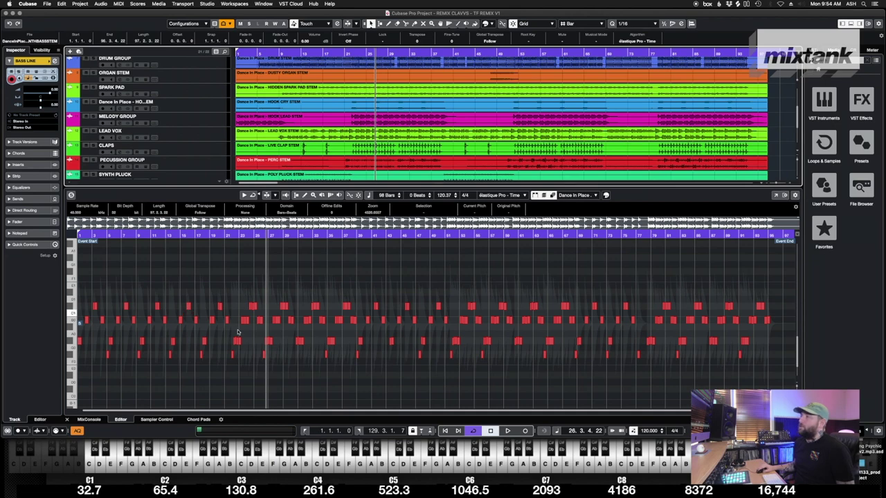
# Step: Zoom in on bars 19–33, play the bass from around bar 22, then show VariAudio settings
pyautogui.press('h')
pyautogui.press('h')
pyautogui.press('h')
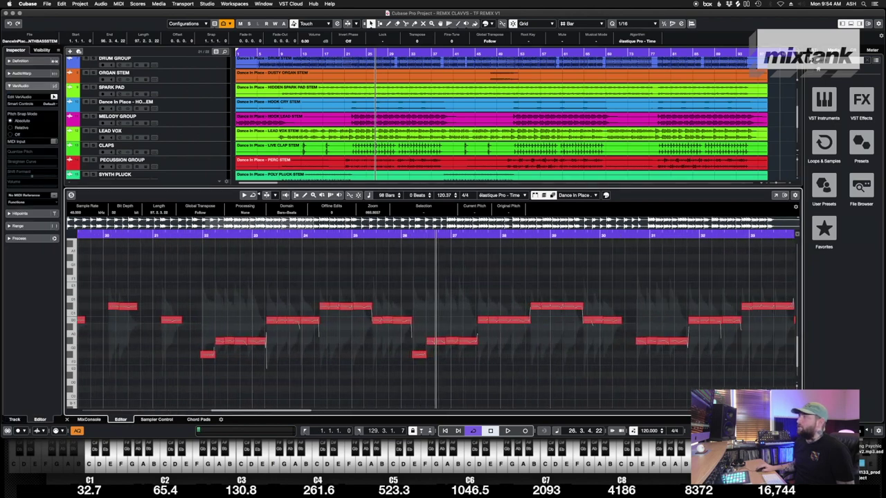
pyautogui.click(206, 233)
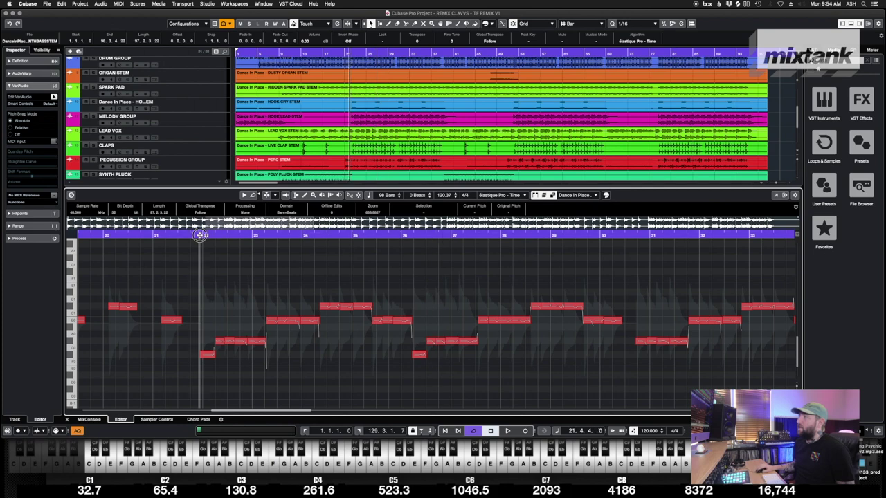
pyautogui.press('space')
pyautogui.scroll(-1, 141, 163)
pyautogui.scroll(-2, 142, 163)
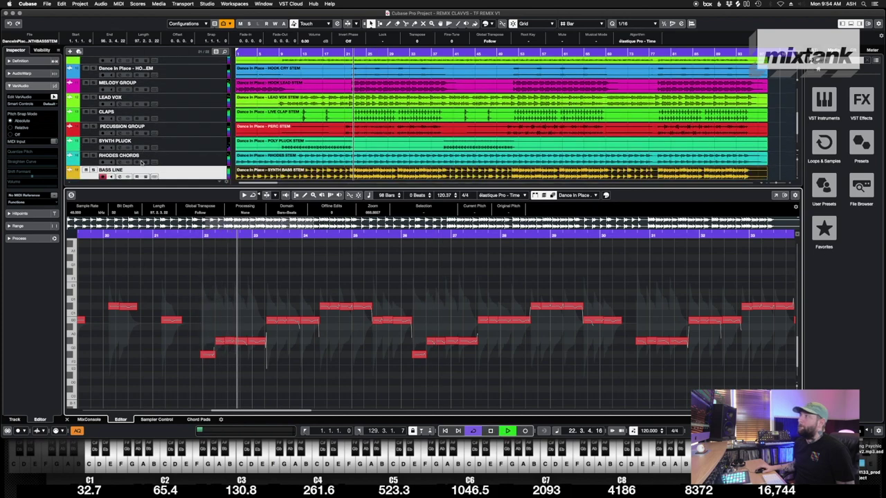
pyautogui.click(95, 170)
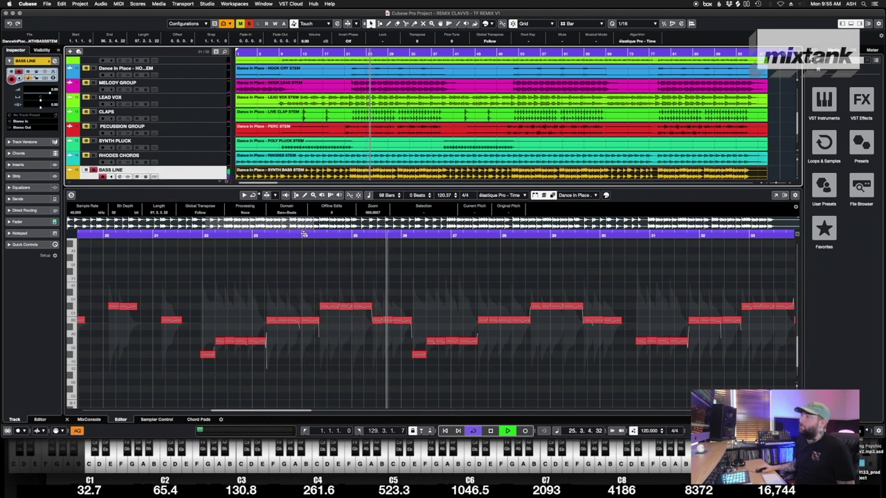
pyautogui.press('space')
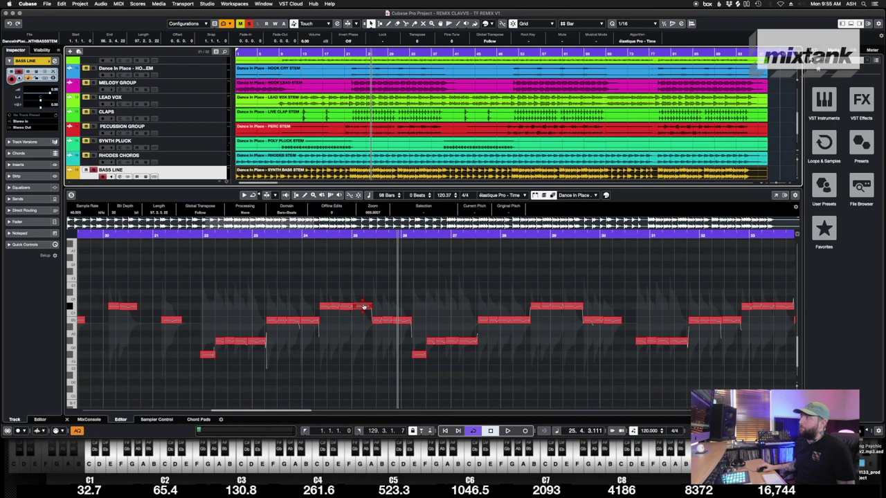
pyautogui.click(339, 172)
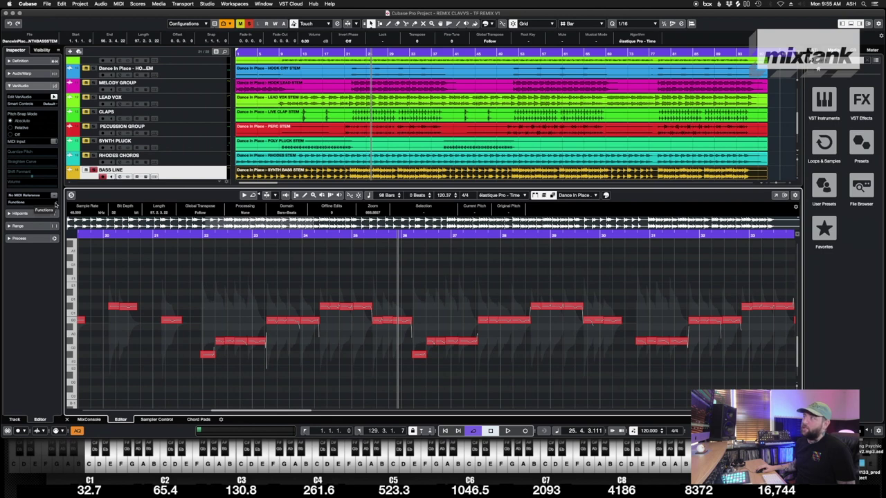
# Step: Extract the bass as Notes and Static Pitchbend Data onto a new MIDI track
pyautogui.click(55, 204)
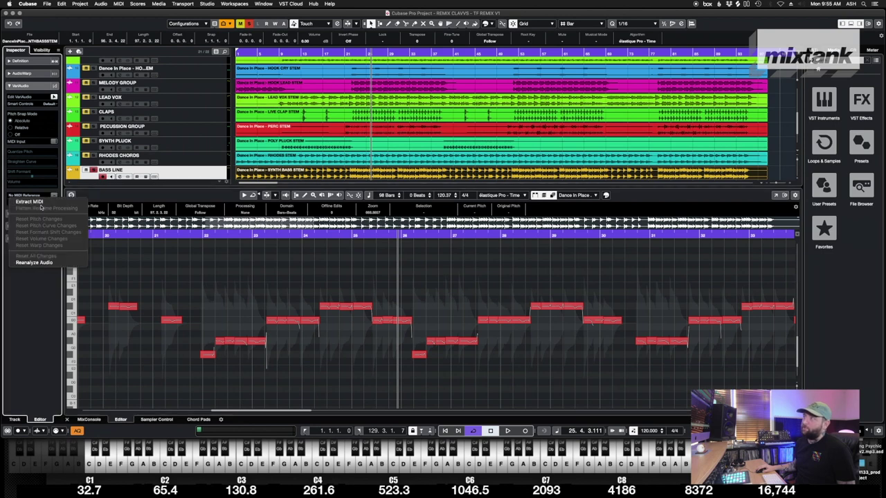
pyautogui.click(31, 205)
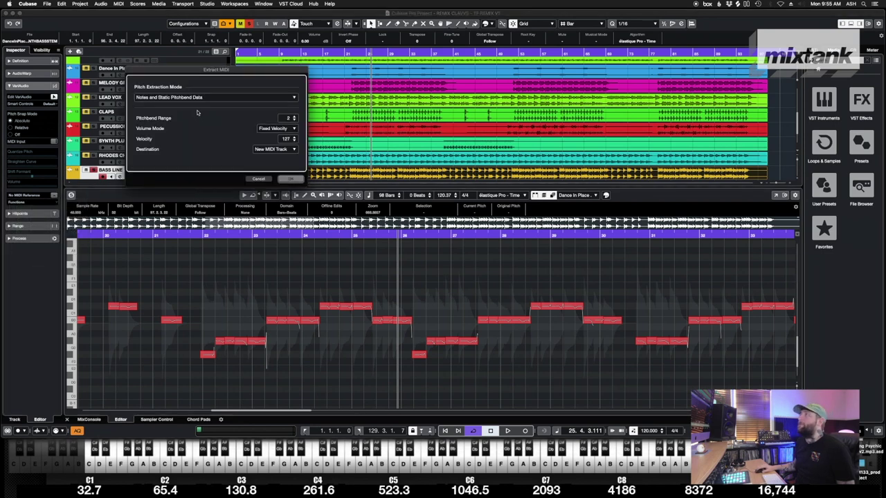
pyautogui.click(249, 98)
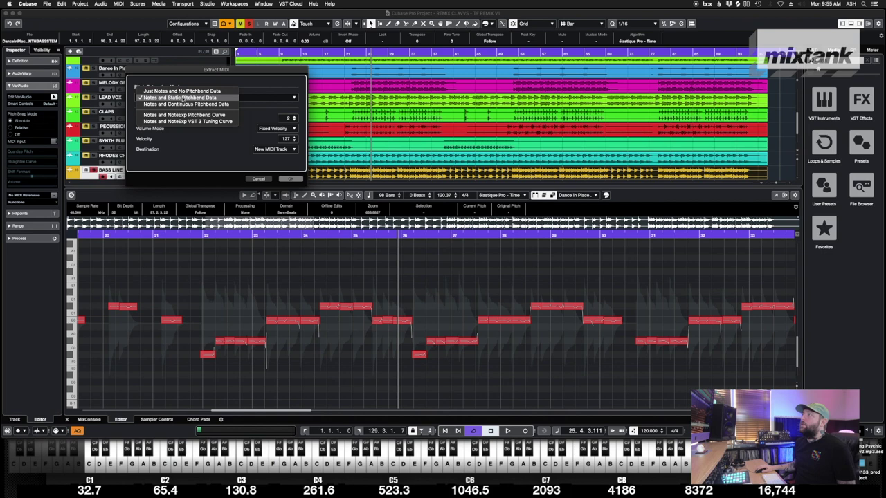
pyautogui.click(187, 101)
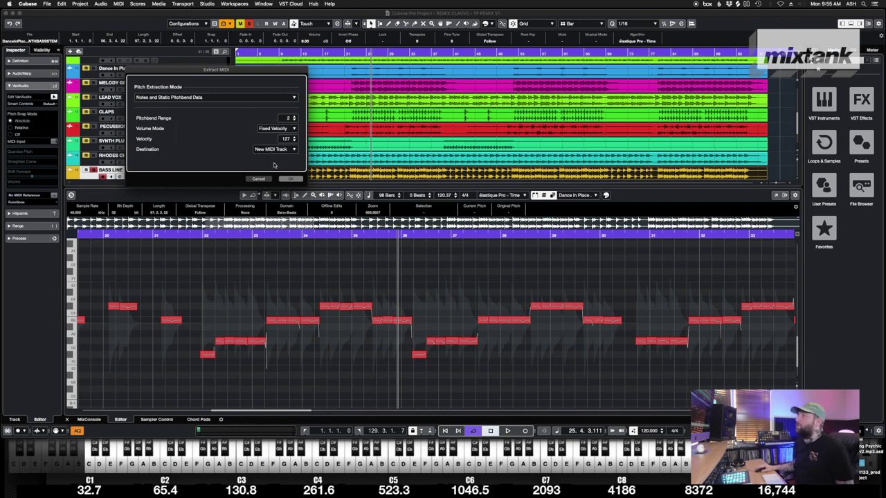
pyautogui.click(291, 179)
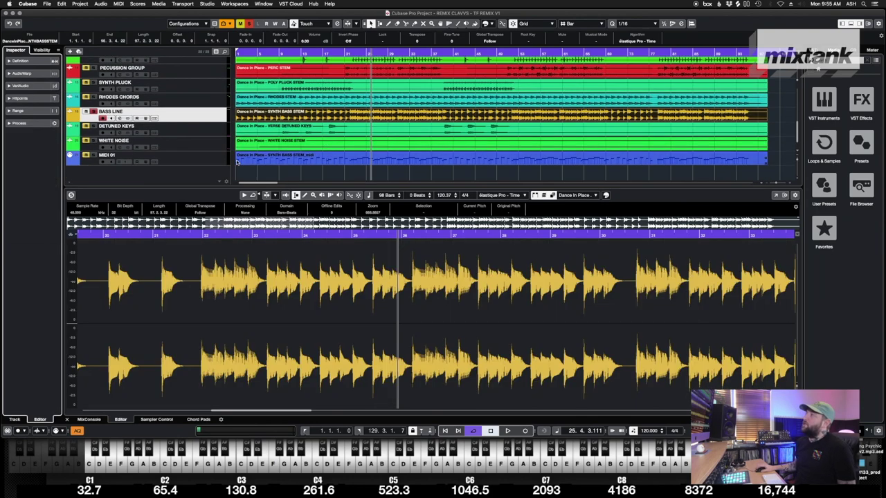
# Step: Rename the MIDI 01 track to 'BASSLINE MIDI'
pyautogui.click(198, 162)
pyautogui.doubleClick(104, 155)
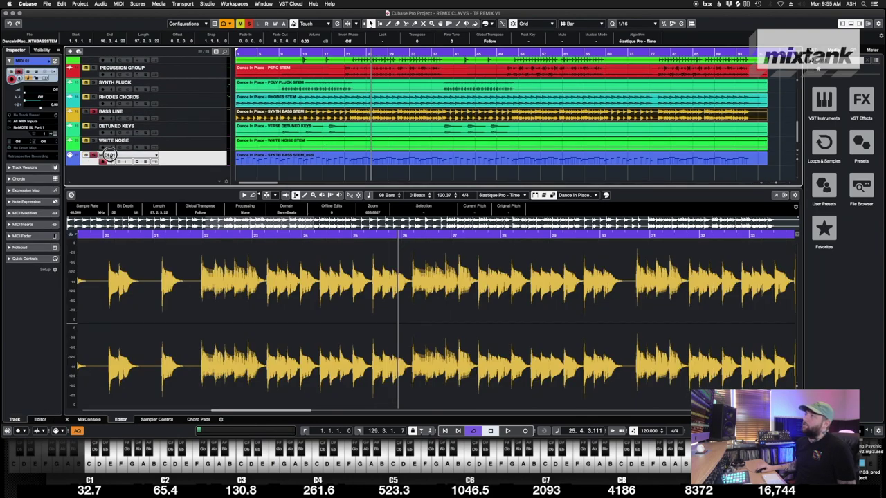
pyautogui.write('BASSLI')
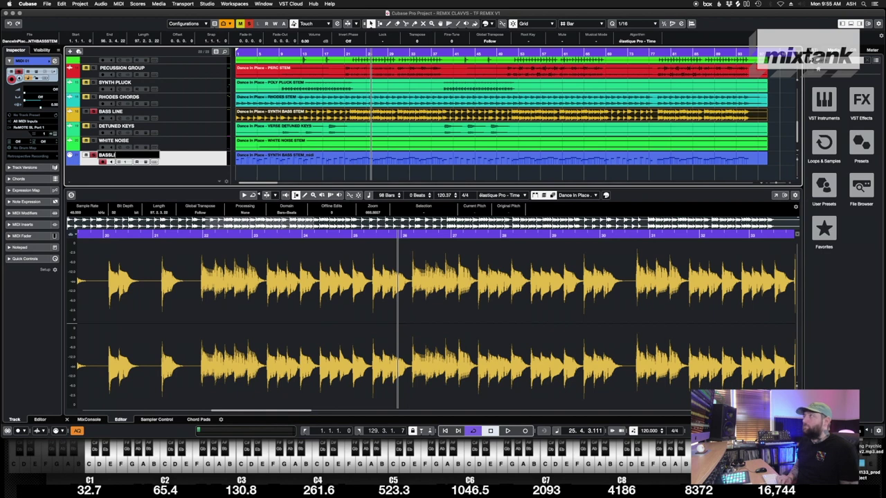
pyautogui.write('NE MIDI')
pyautogui.press('Return')
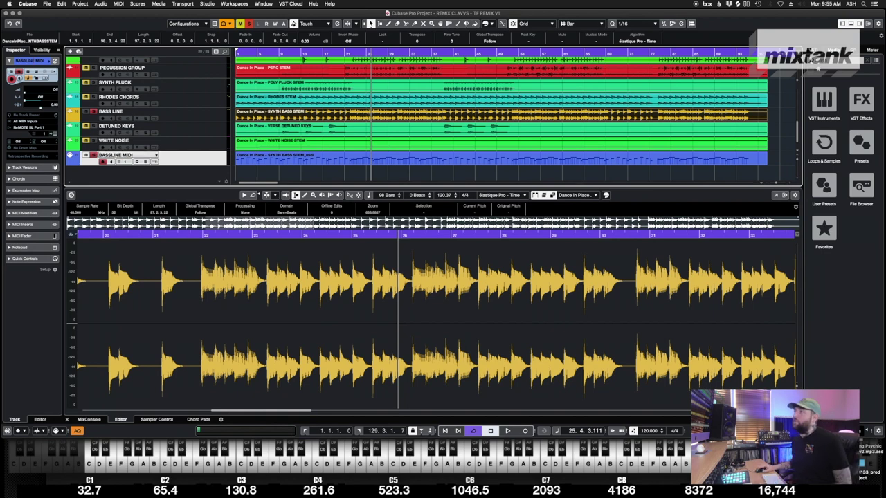
# Step: Unsolo BASS LINE and view the BASSLINE MIDI notes enlarged and zoomed out from bar 1
pyautogui.click(93, 112)
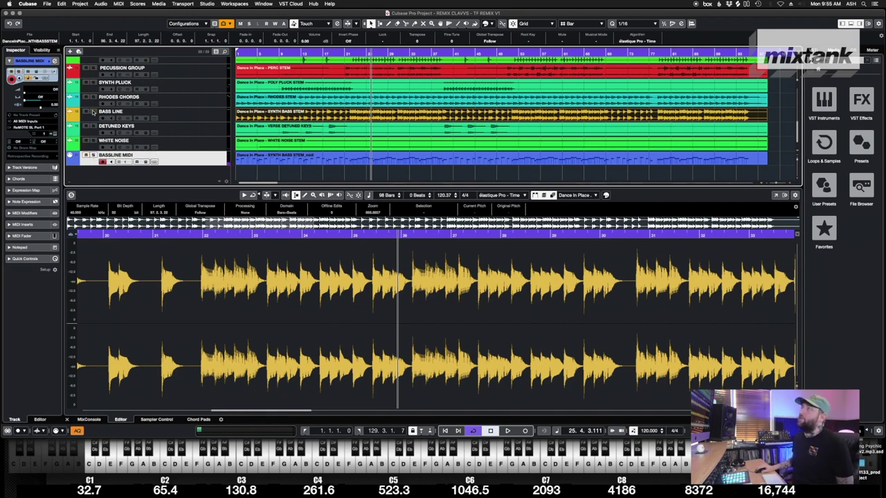
pyautogui.click(297, 164)
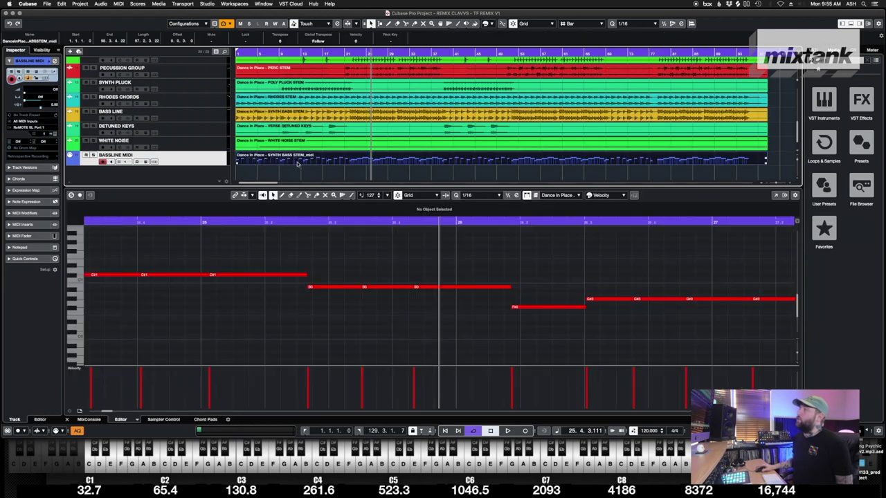
pyautogui.click(316, 209)
pyautogui.moveTo(312, 186); pyautogui.dragTo(311, 166)
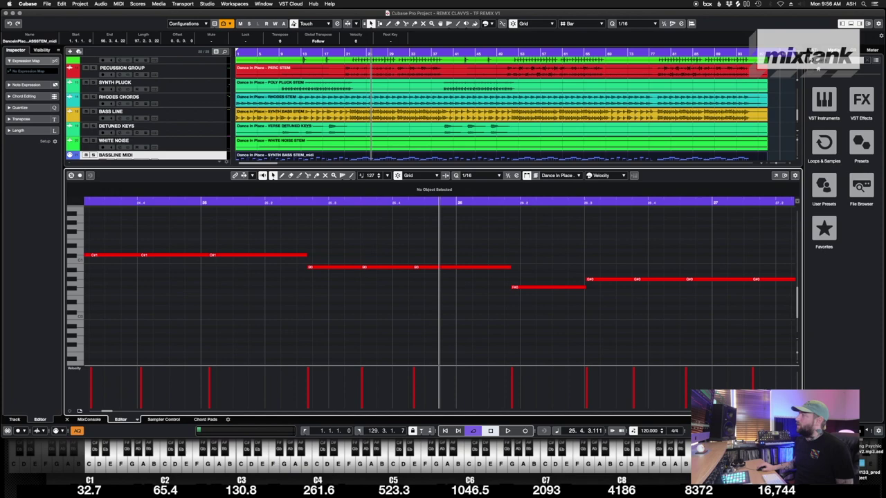
pyautogui.press('g')
pyautogui.press('g')
pyautogui.press('g')
pyautogui.press('g')
pyautogui.press('g')
pyautogui.press('g')
pyautogui.press('g')
pyautogui.press('g')
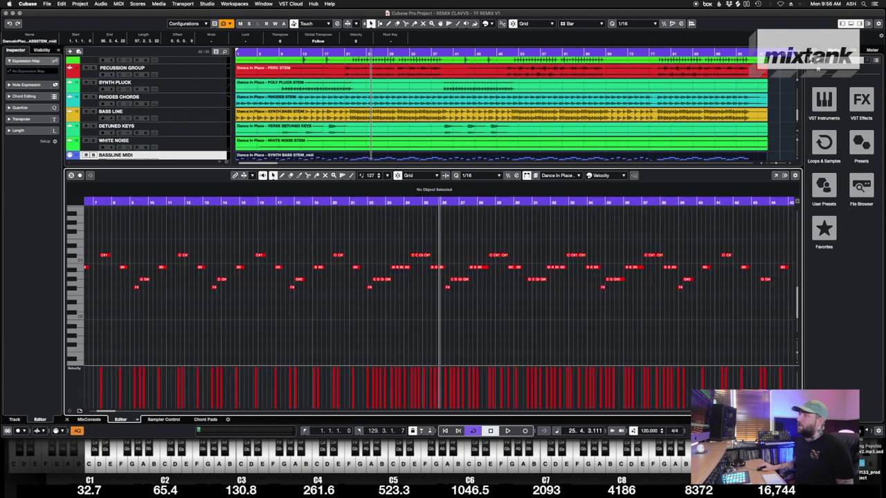
pyautogui.press('g')
pyautogui.moveTo(172, 202); pyautogui.dragTo(102, 213)
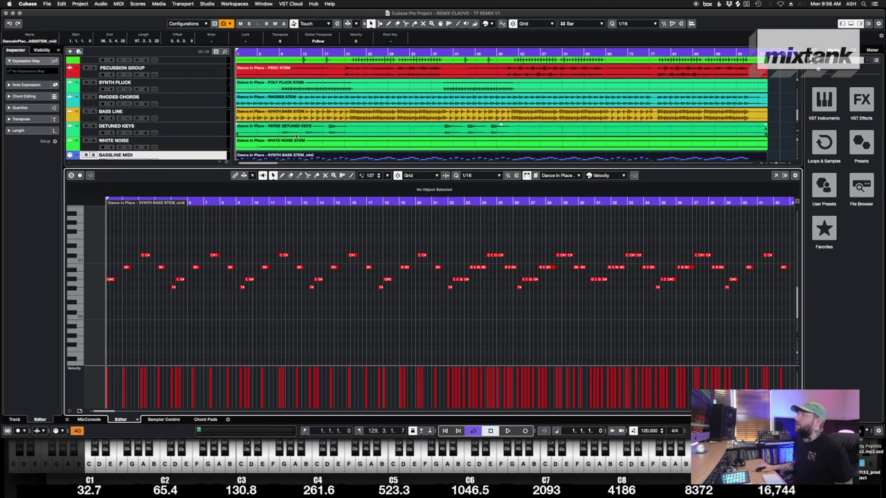
# Step: Open the LEAD VOX stem for editing and run VariAudio pitch analysis on the vocal
pyautogui.scroll(-2, 294, 135)
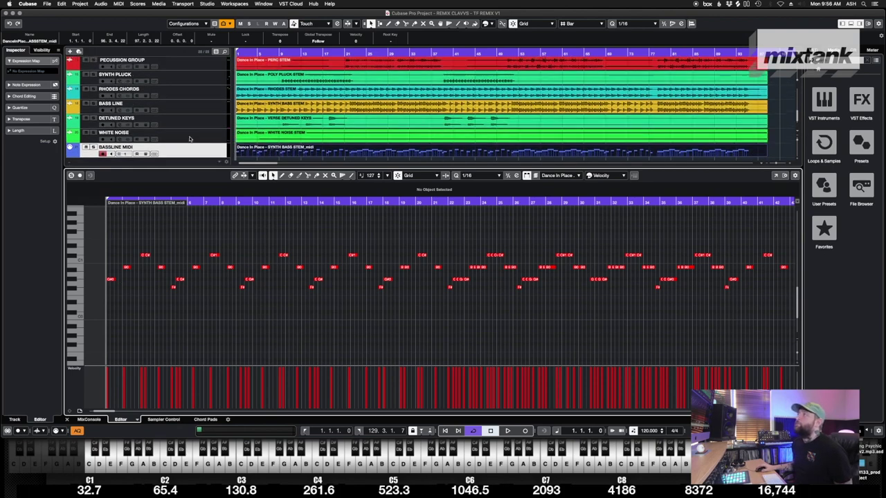
pyautogui.scroll(8, 190, 139)
pyautogui.scroll(1, 190, 139)
pyautogui.click(190, 131)
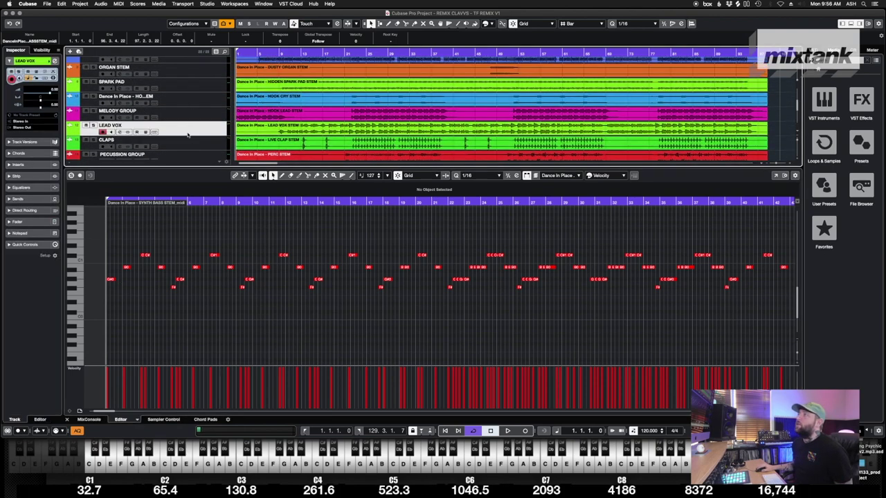
pyautogui.click(303, 132)
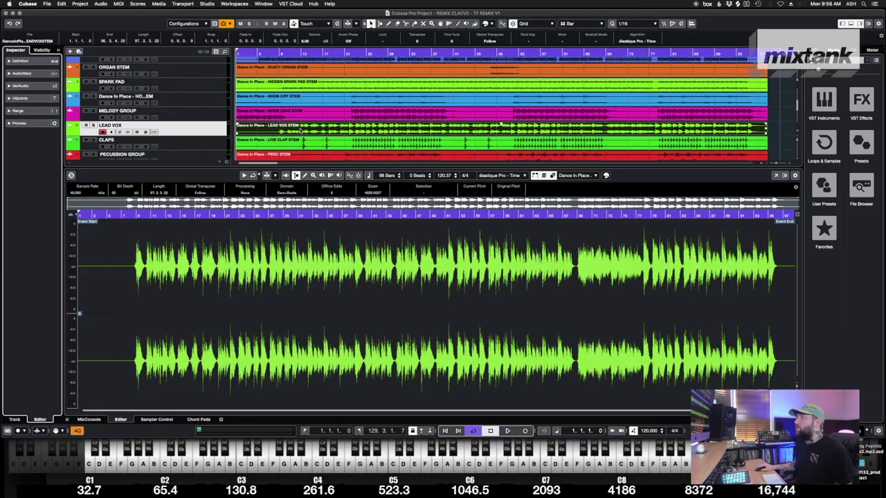
pyautogui.click(29, 86)
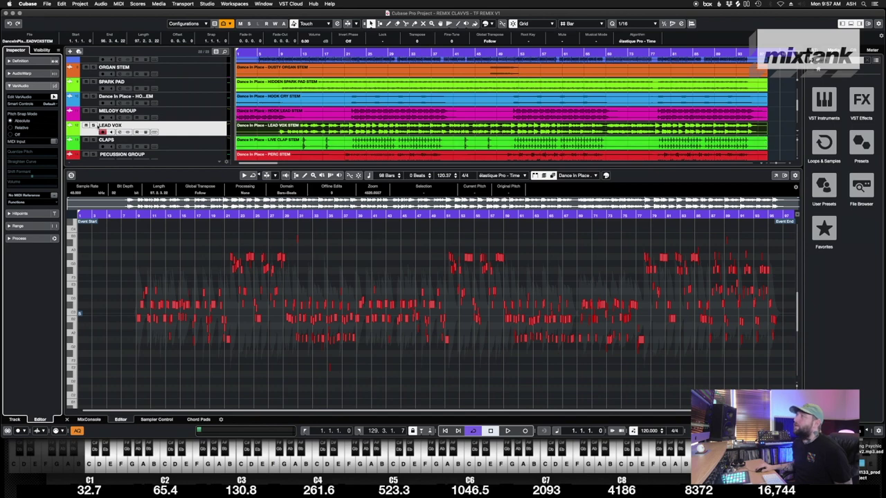
pyautogui.click(356, 61)
pyautogui.click(347, 58)
pyautogui.press('space')
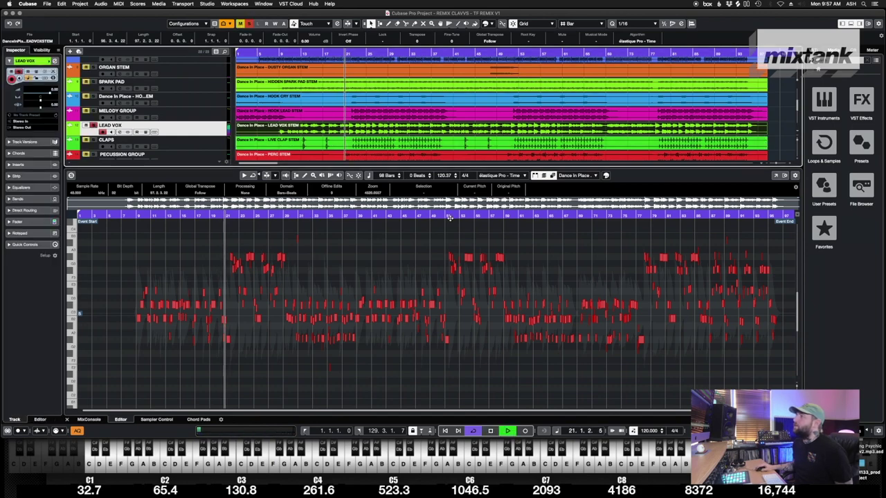
pyautogui.press('h')
pyautogui.press('h')
pyautogui.press('h')
pyautogui.press('h')
pyautogui.press('h')
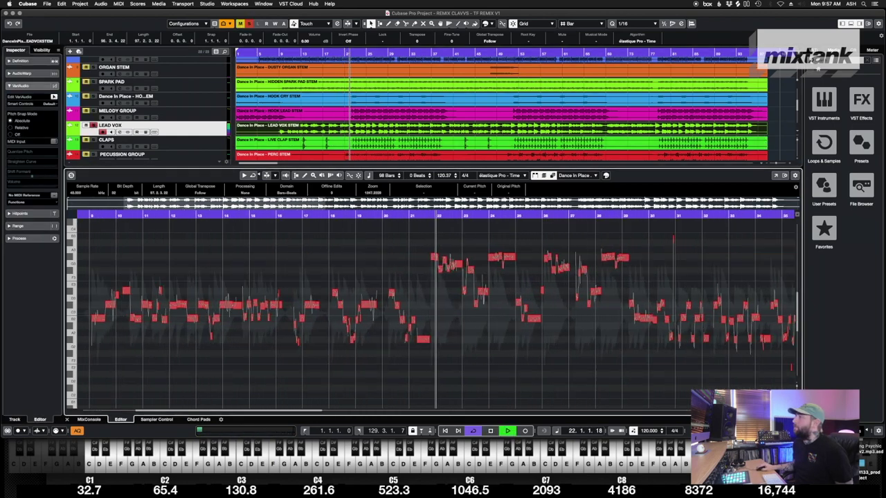
pyautogui.press('g')
pyautogui.press('g')
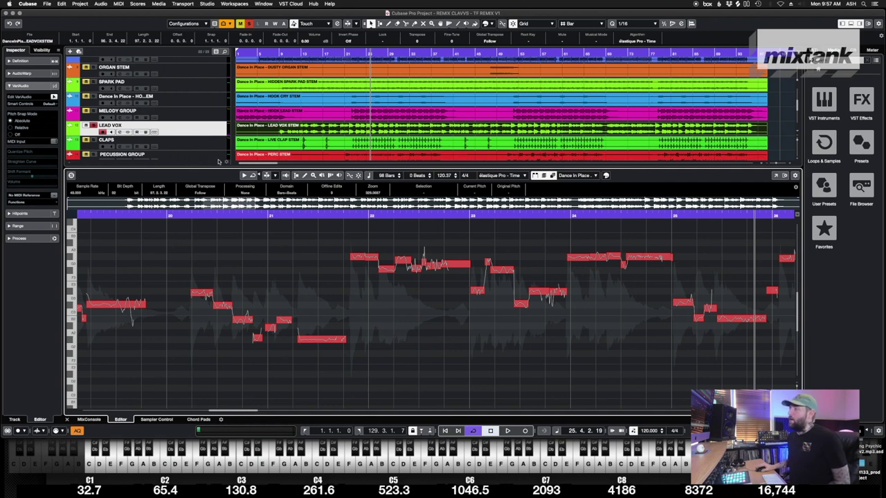
pyautogui.moveTo(175, 255); pyautogui.dragTo(289, 344)
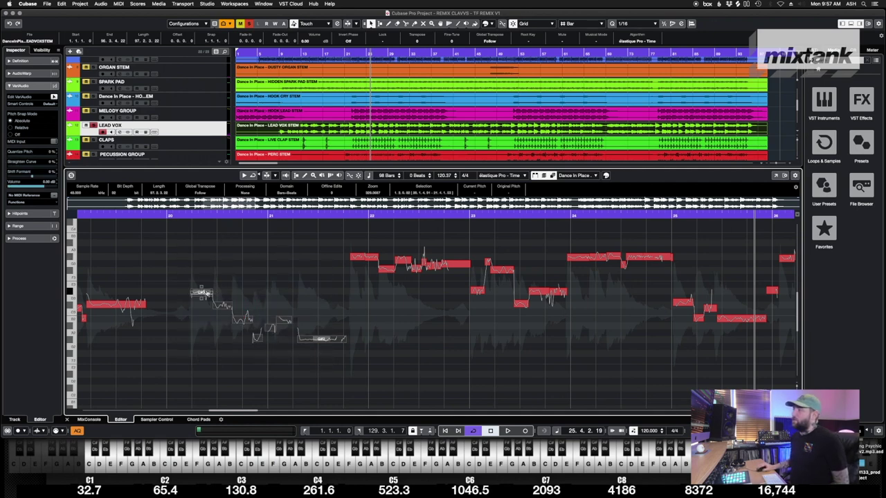
pyautogui.moveTo(323, 237); pyautogui.dragTo(266, 238)
# Step: Extract MIDI from the lead vocal to a new track named 'VOCAL MIDI'
pyautogui.click(174, 129)
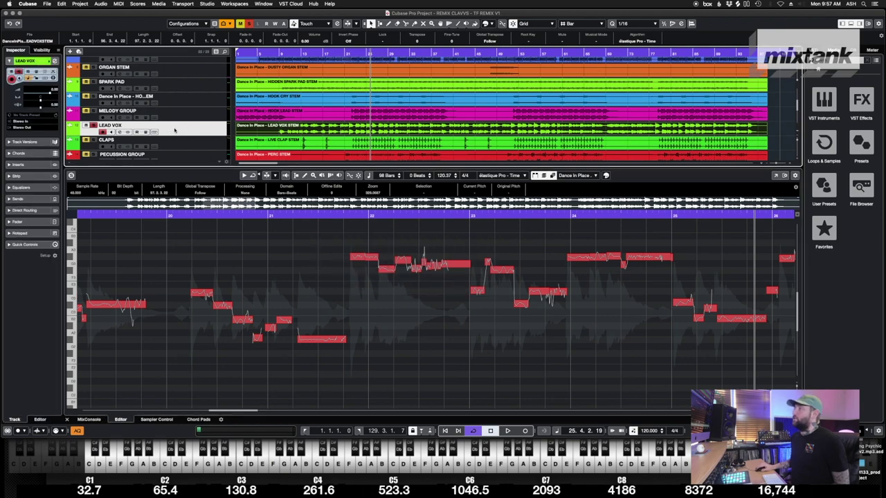
pyautogui.click(175, 134)
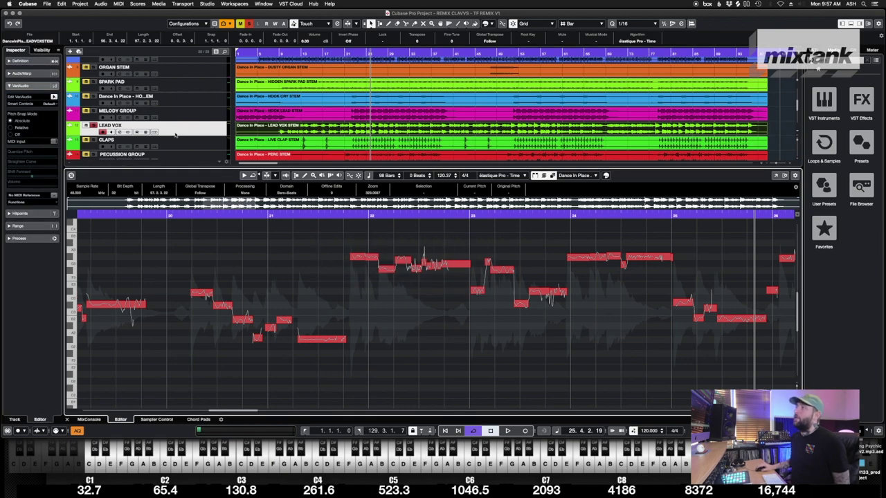
pyautogui.click(46, 203)
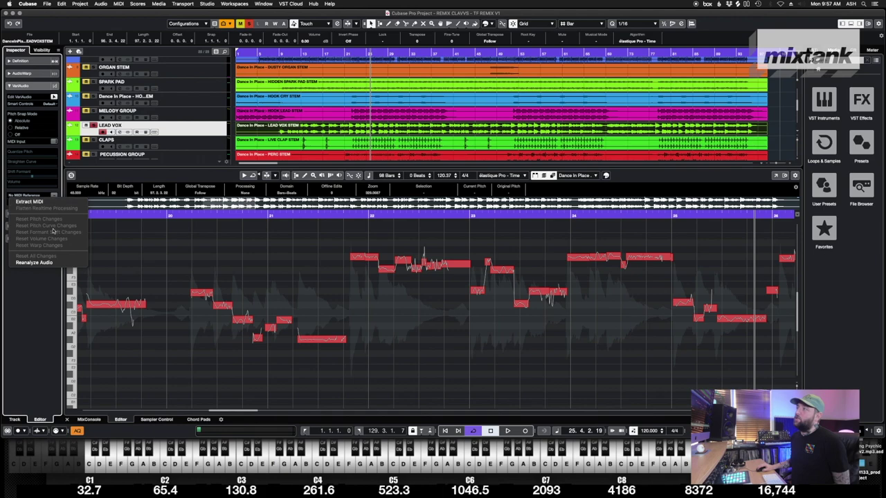
pyautogui.click(42, 201)
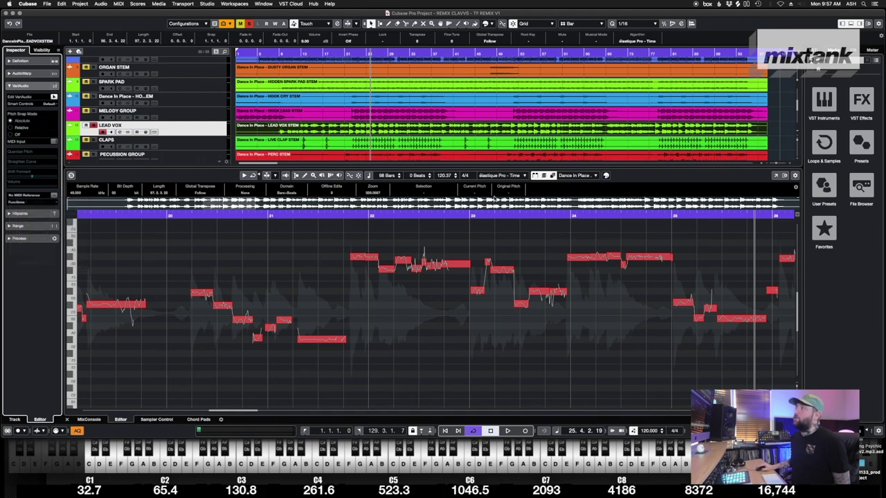
pyautogui.click(290, 180)
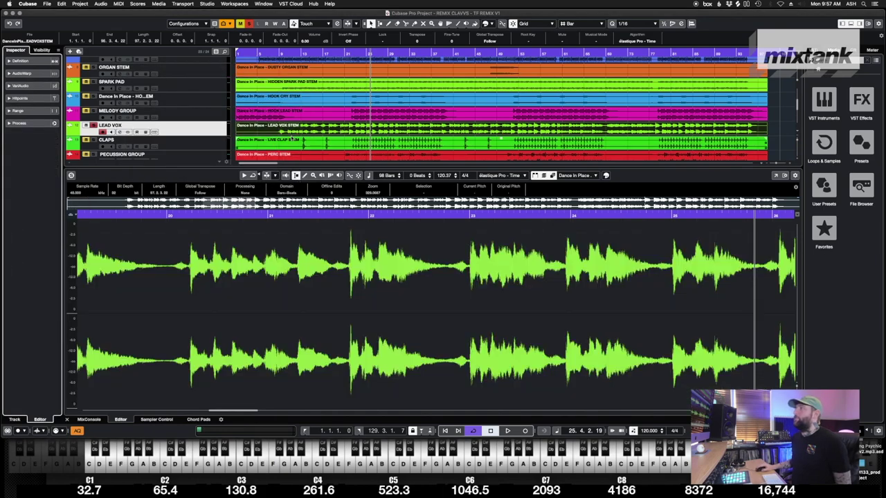
pyautogui.click(107, 139)
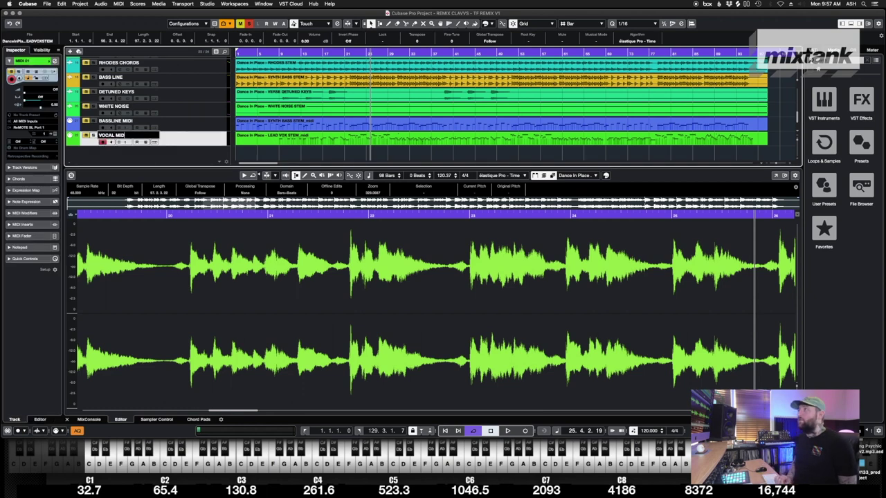
pyautogui.press('Return')
# Step: Deactivate all mute and solo states and enlarge the track list area
pyautogui.click(249, 24)
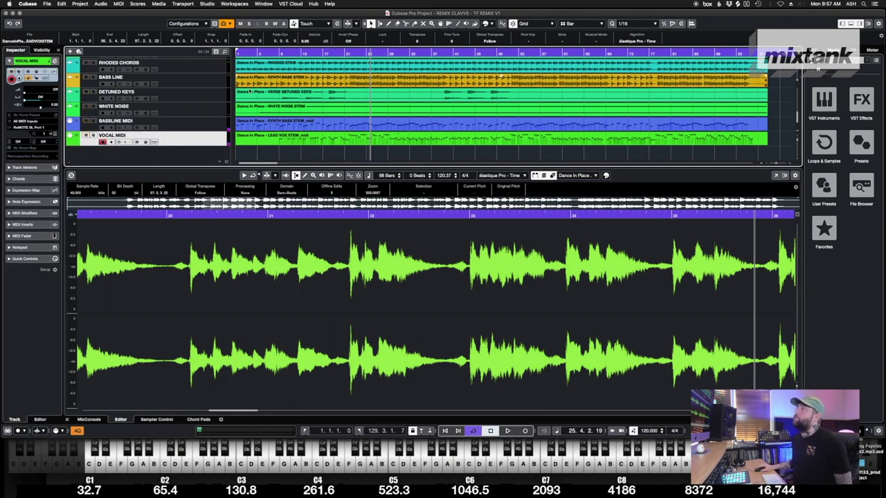
pyautogui.click(240, 23)
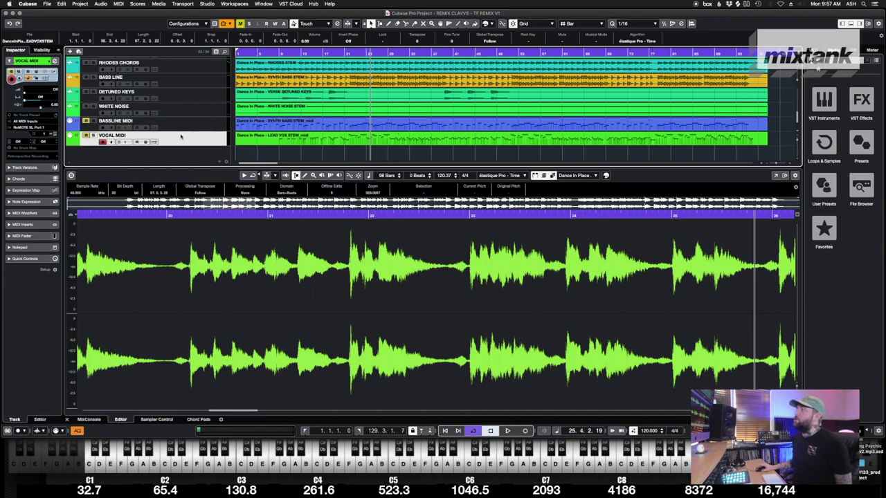
pyautogui.scroll(1, 180, 137)
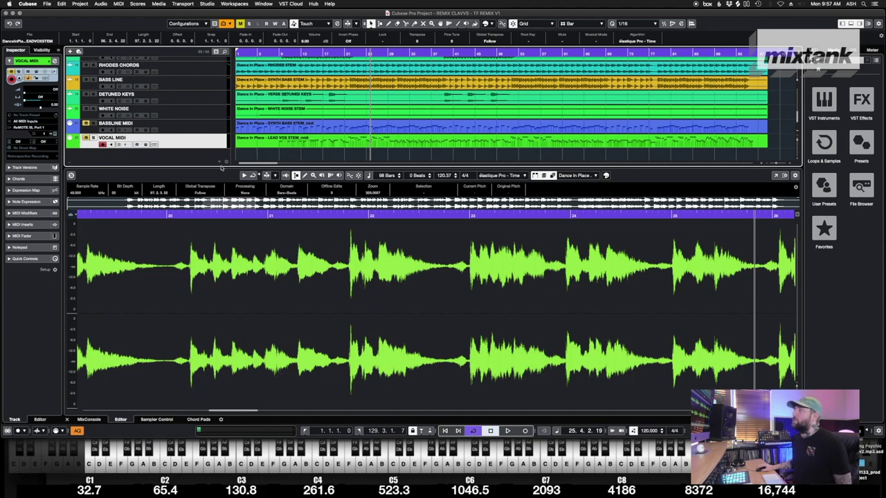
pyautogui.moveTo(221, 169); pyautogui.dragTo(221, 286)
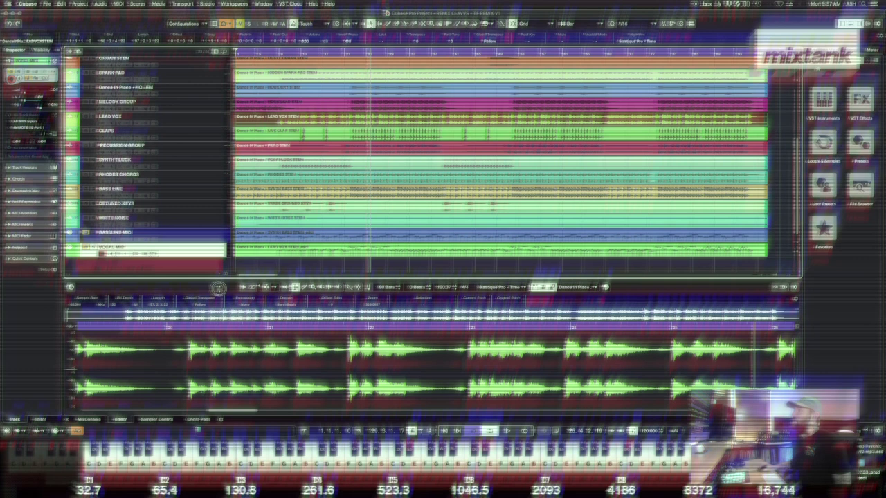